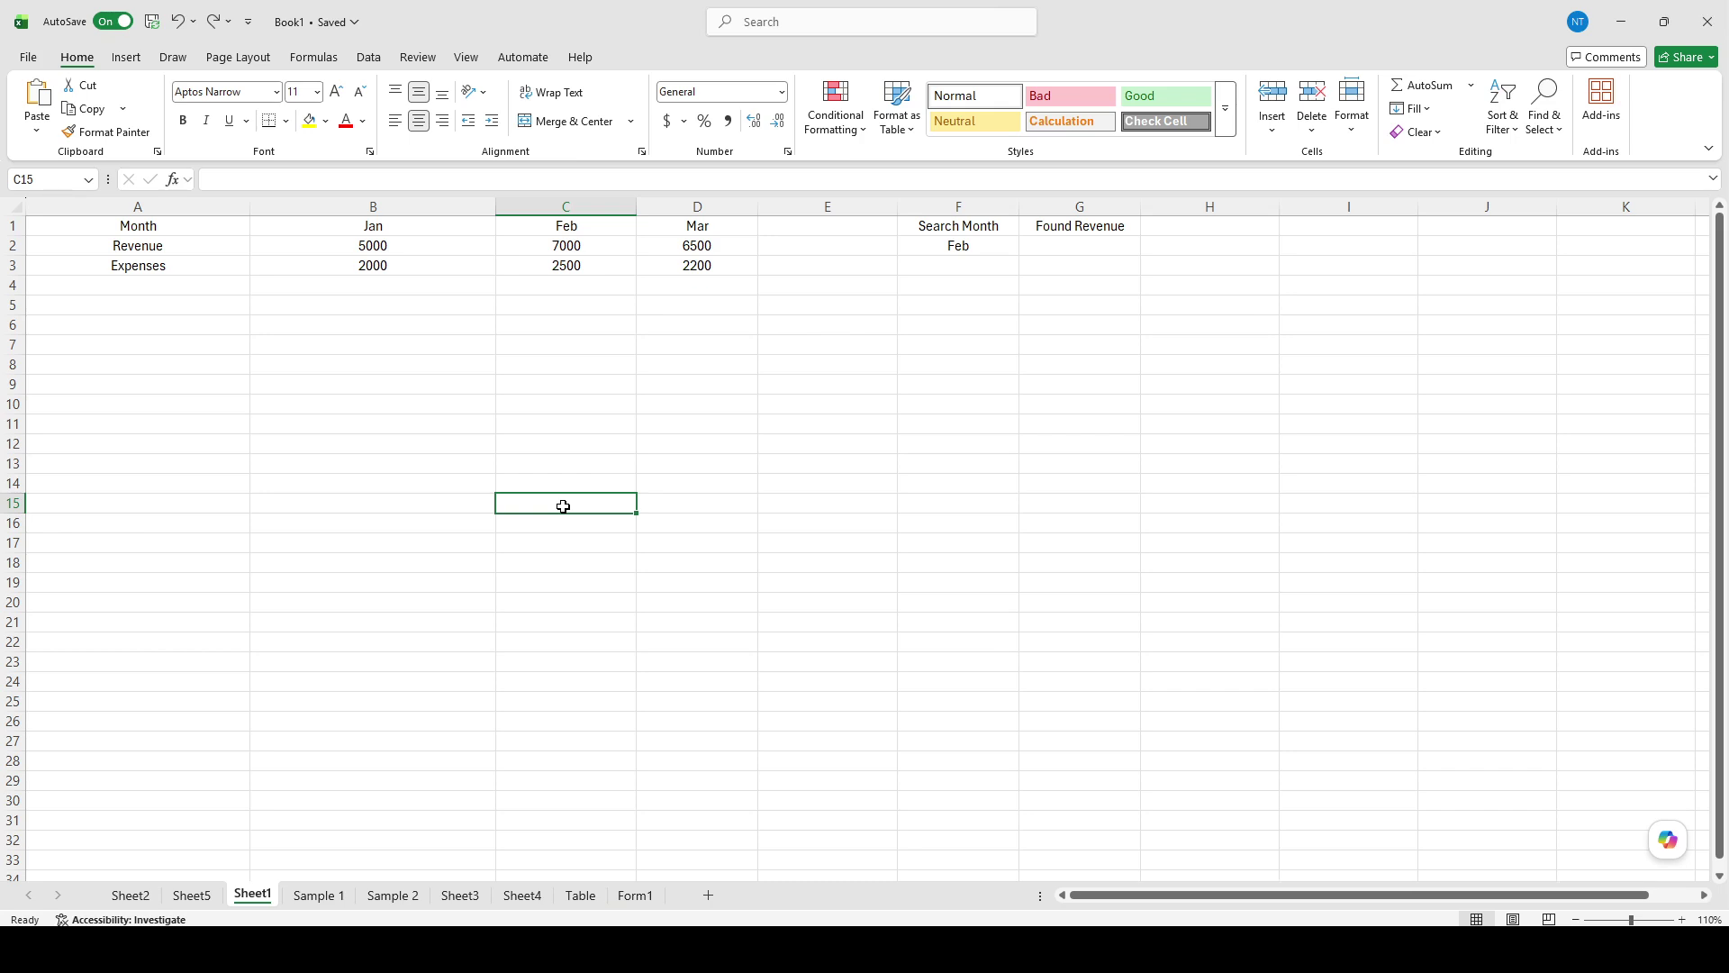
click(615, 469)
click(649, 419)
double_click(704, 445)
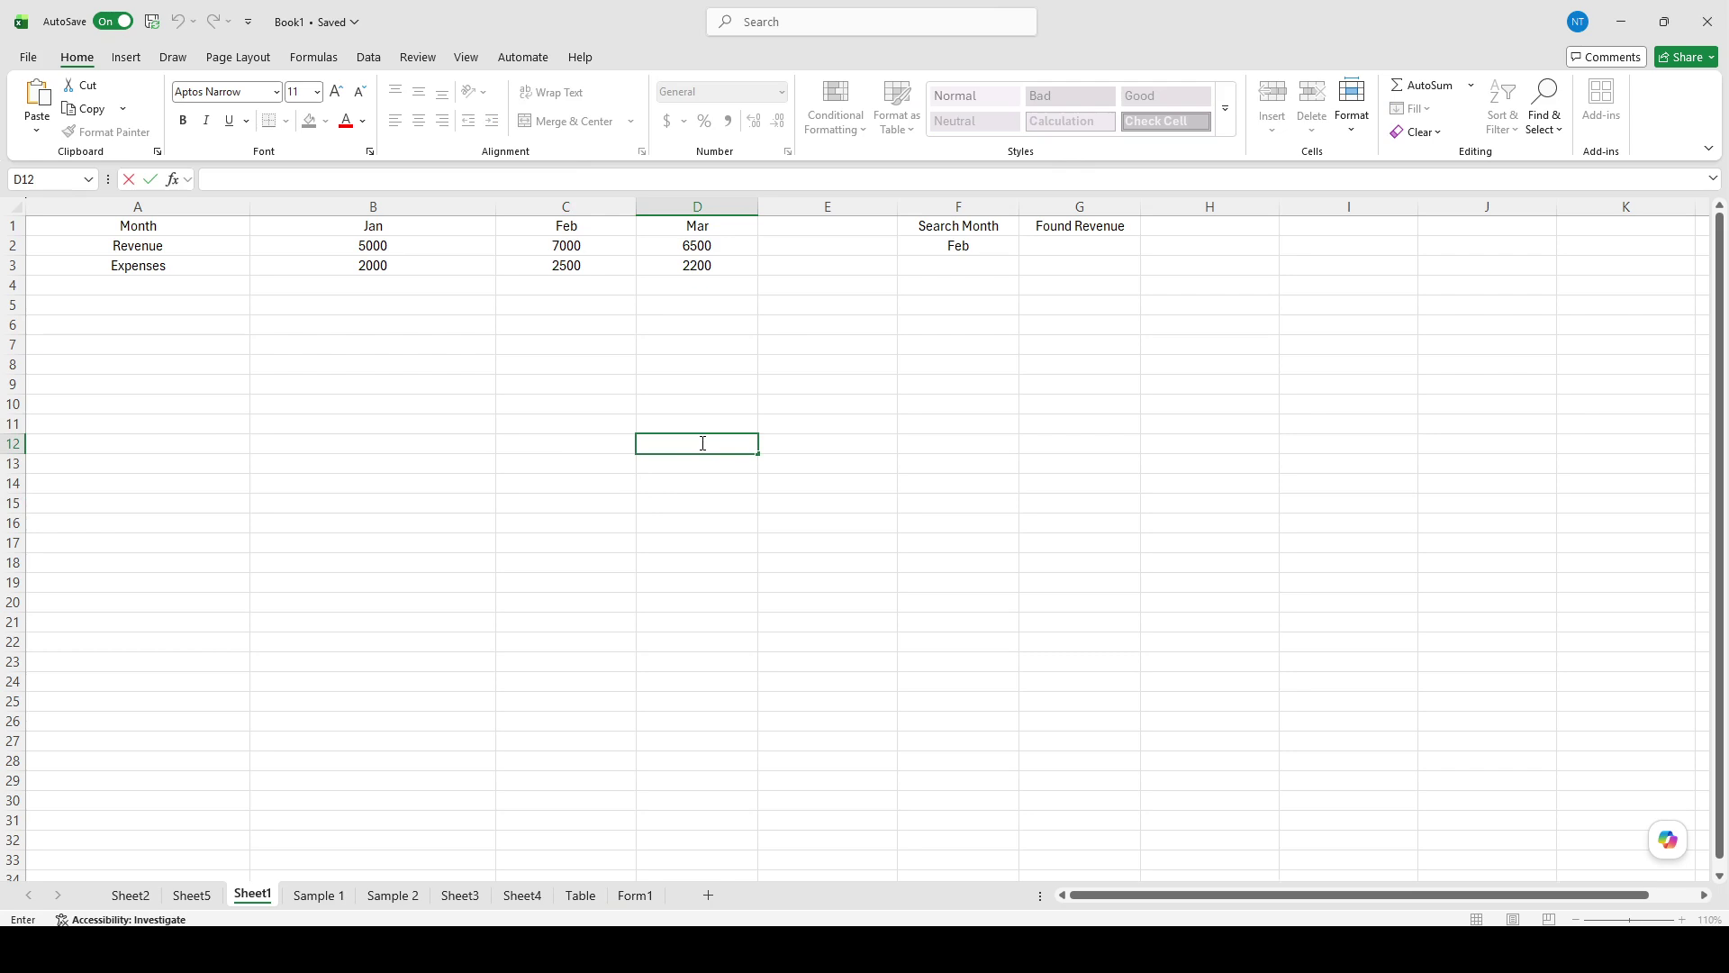
click(459, 325)
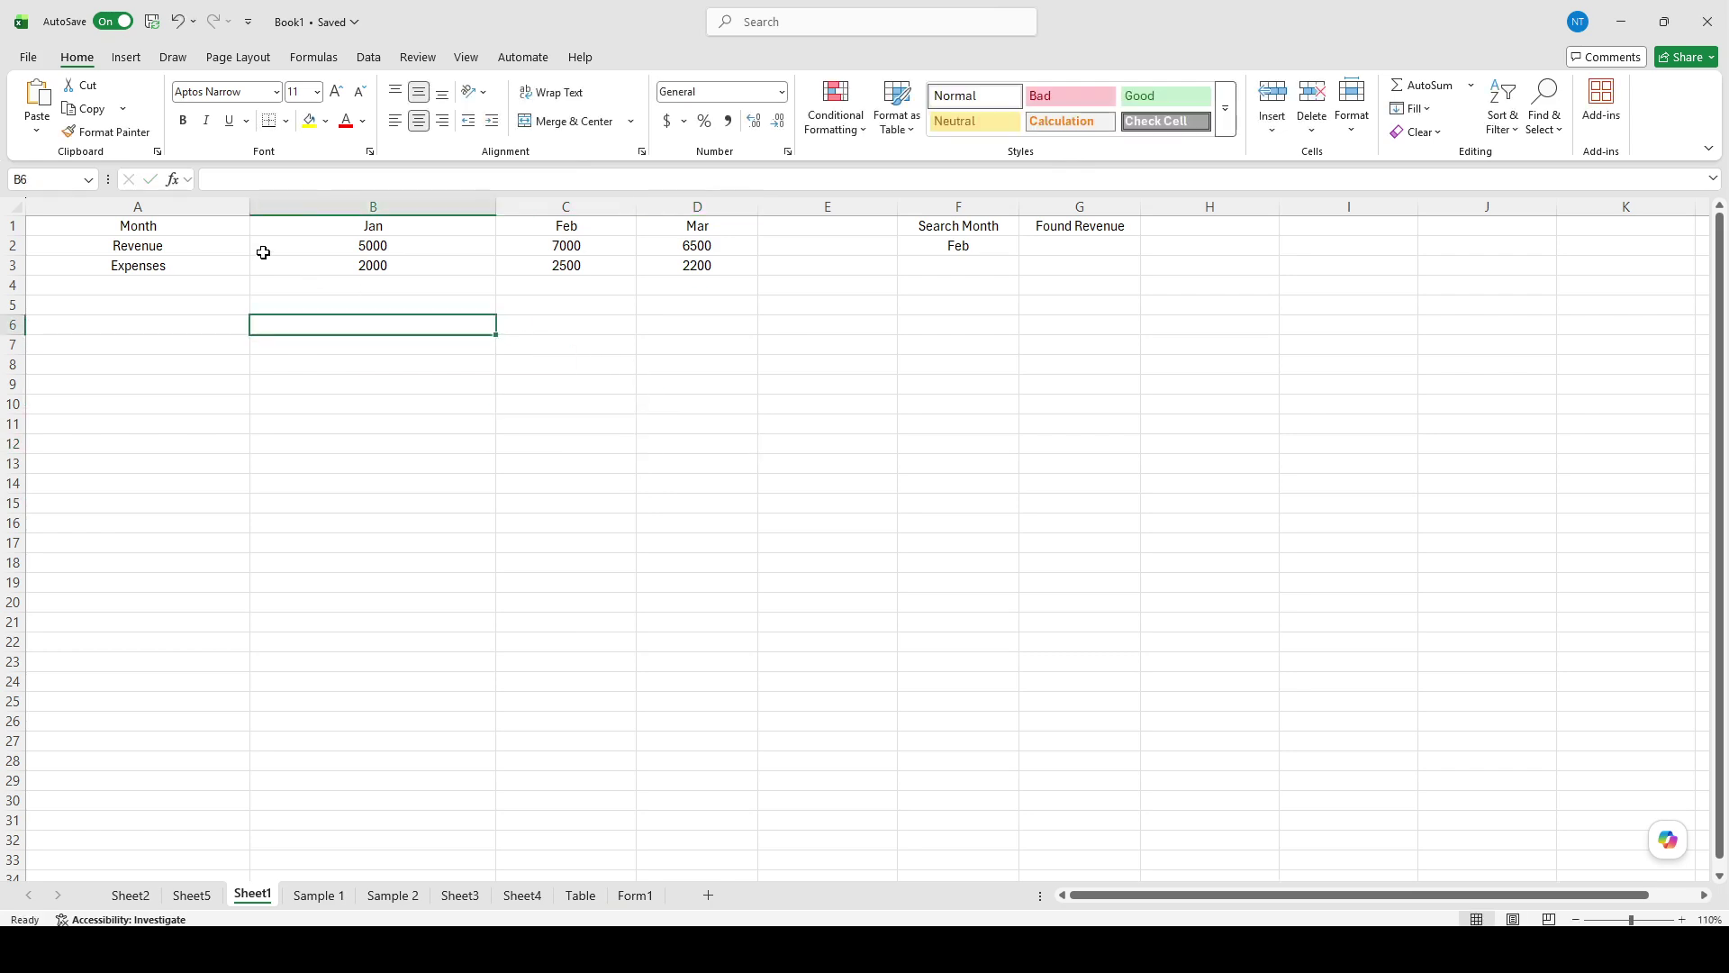
click(208, 229)
click(167, 263)
click(180, 239)
double_click(181, 238)
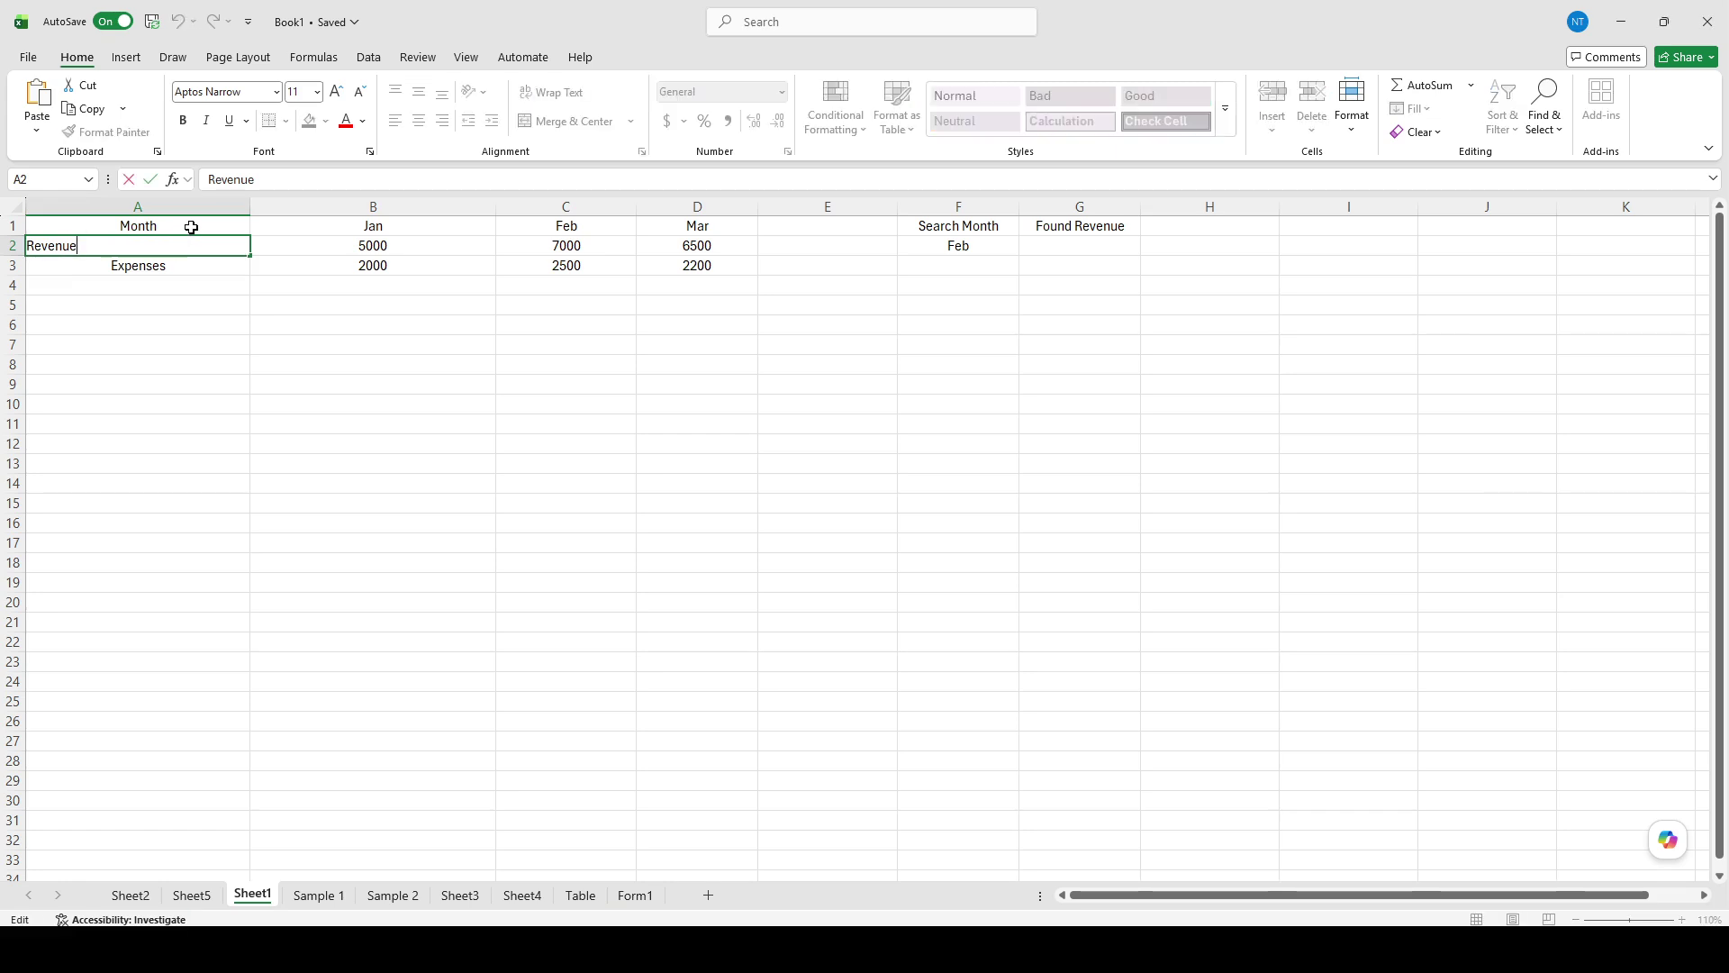
Make the Month, Jan, Feb and Mar headers in A1:D1 bold.
click(202, 224)
key(ctrl+b)
click(197, 278)
drag(181, 239, 189, 306)
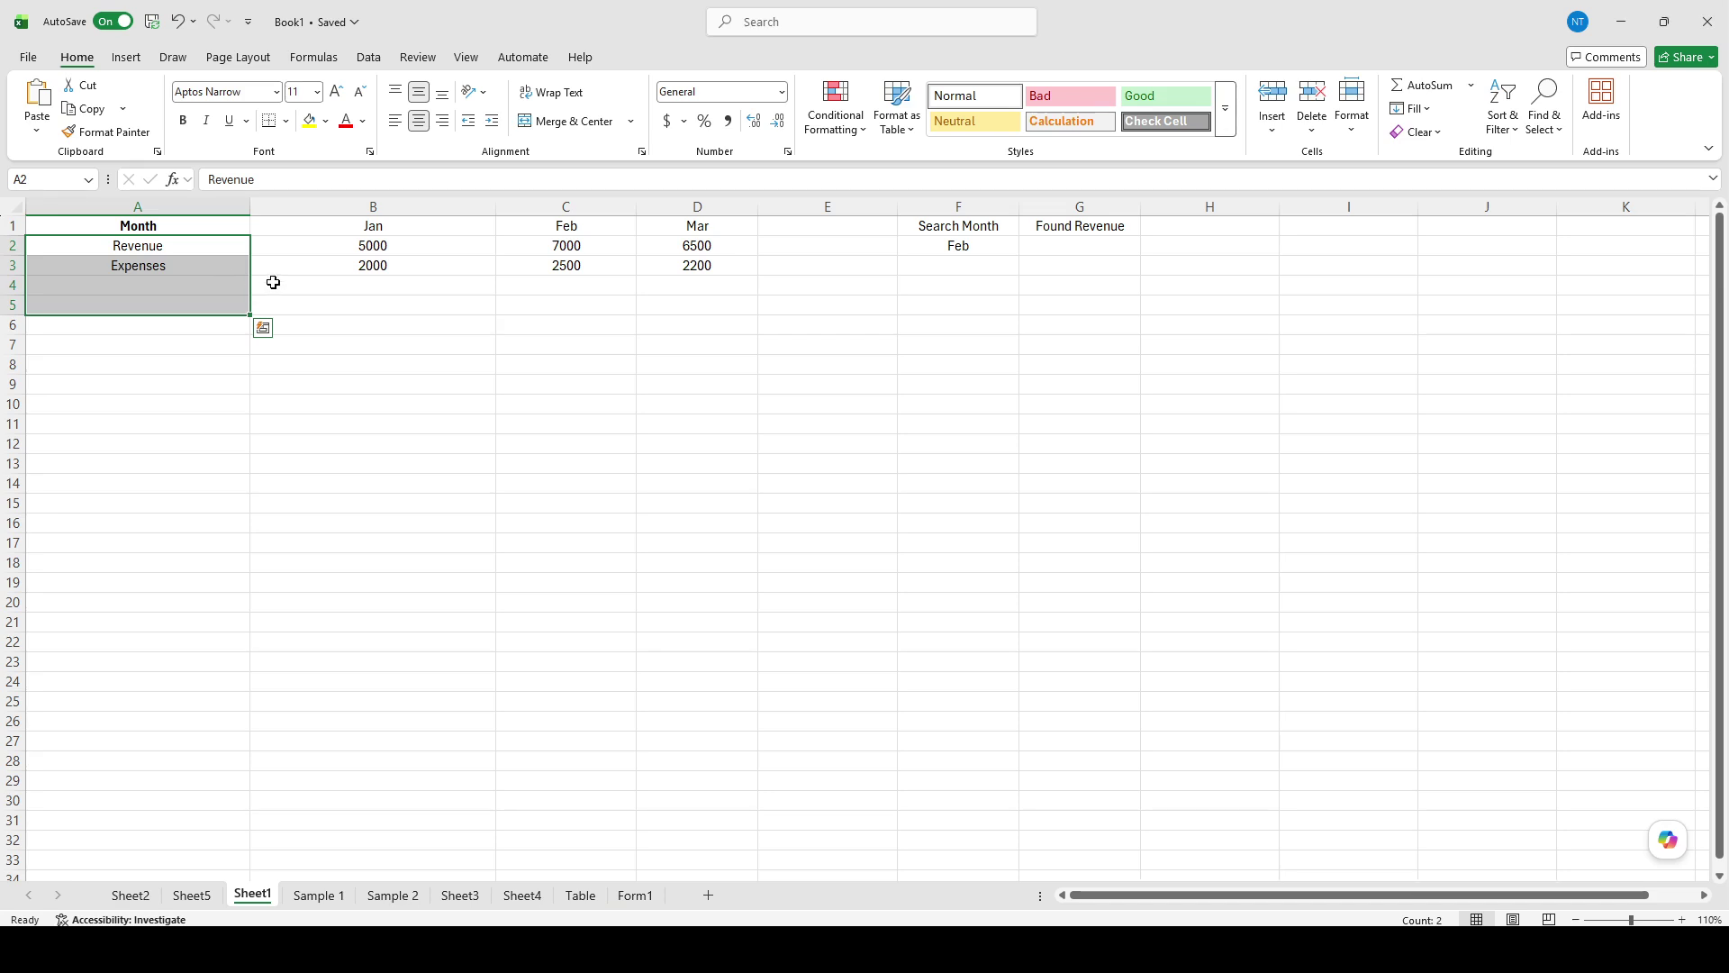
drag(396, 227, 463, 224)
key(ctrl+b)
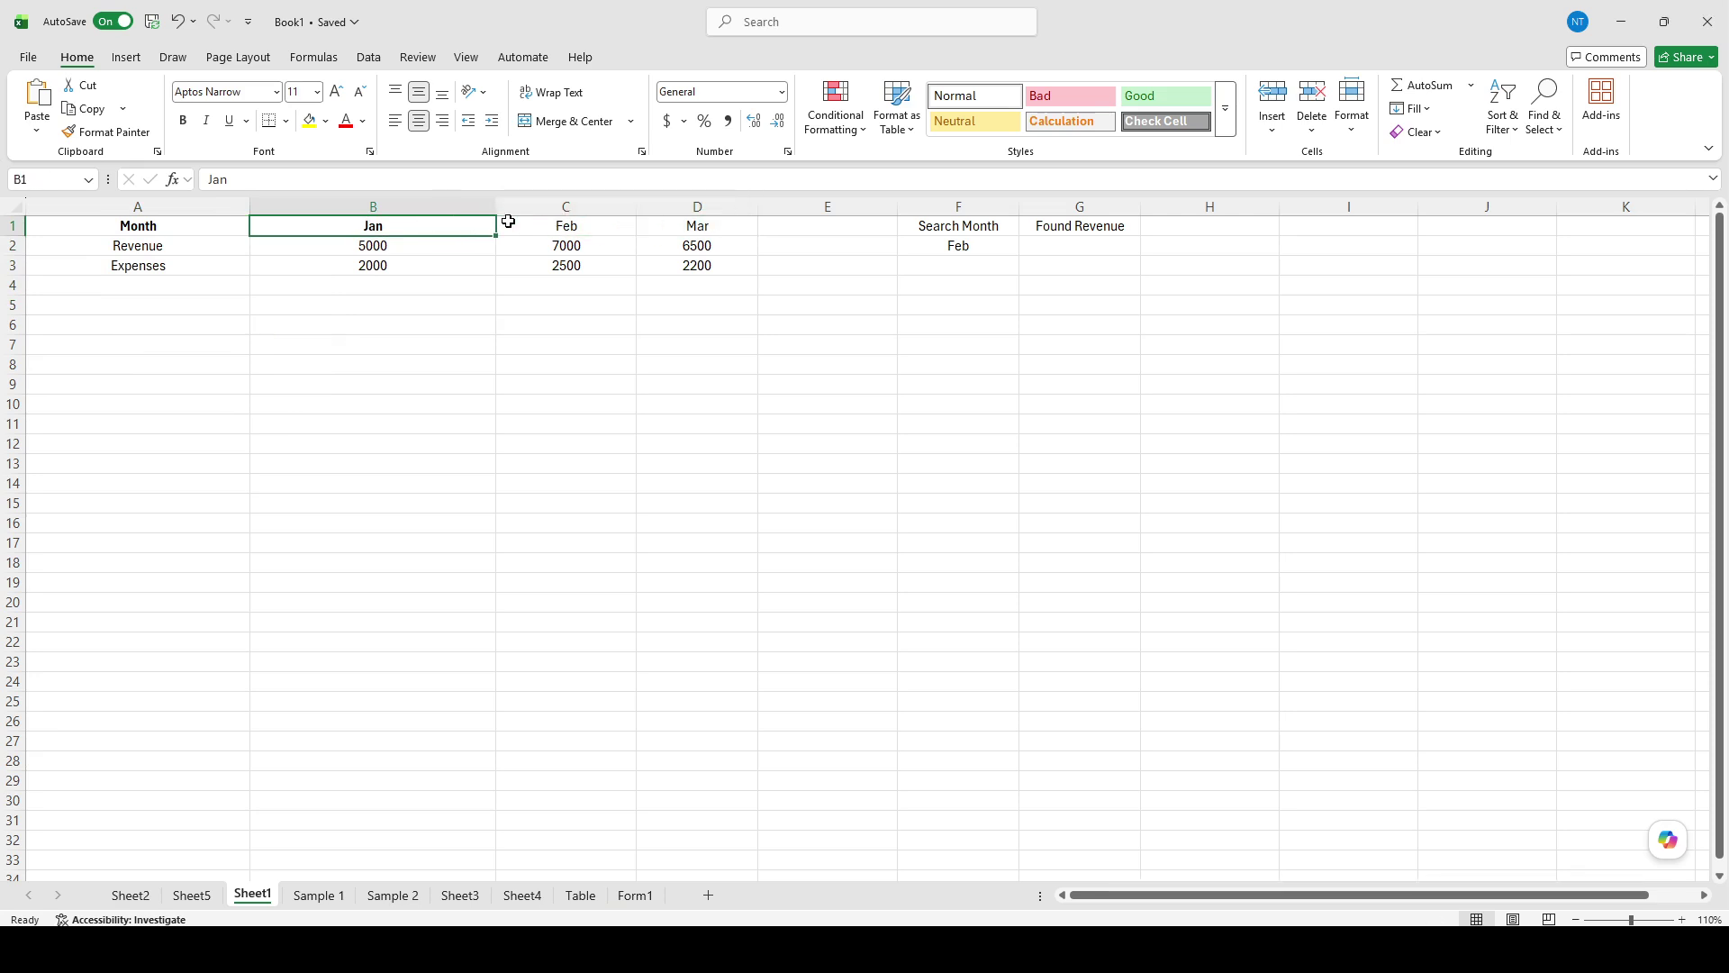
click(568, 221)
key(ctrl+b)
click(688, 224)
key(ctrl+b)
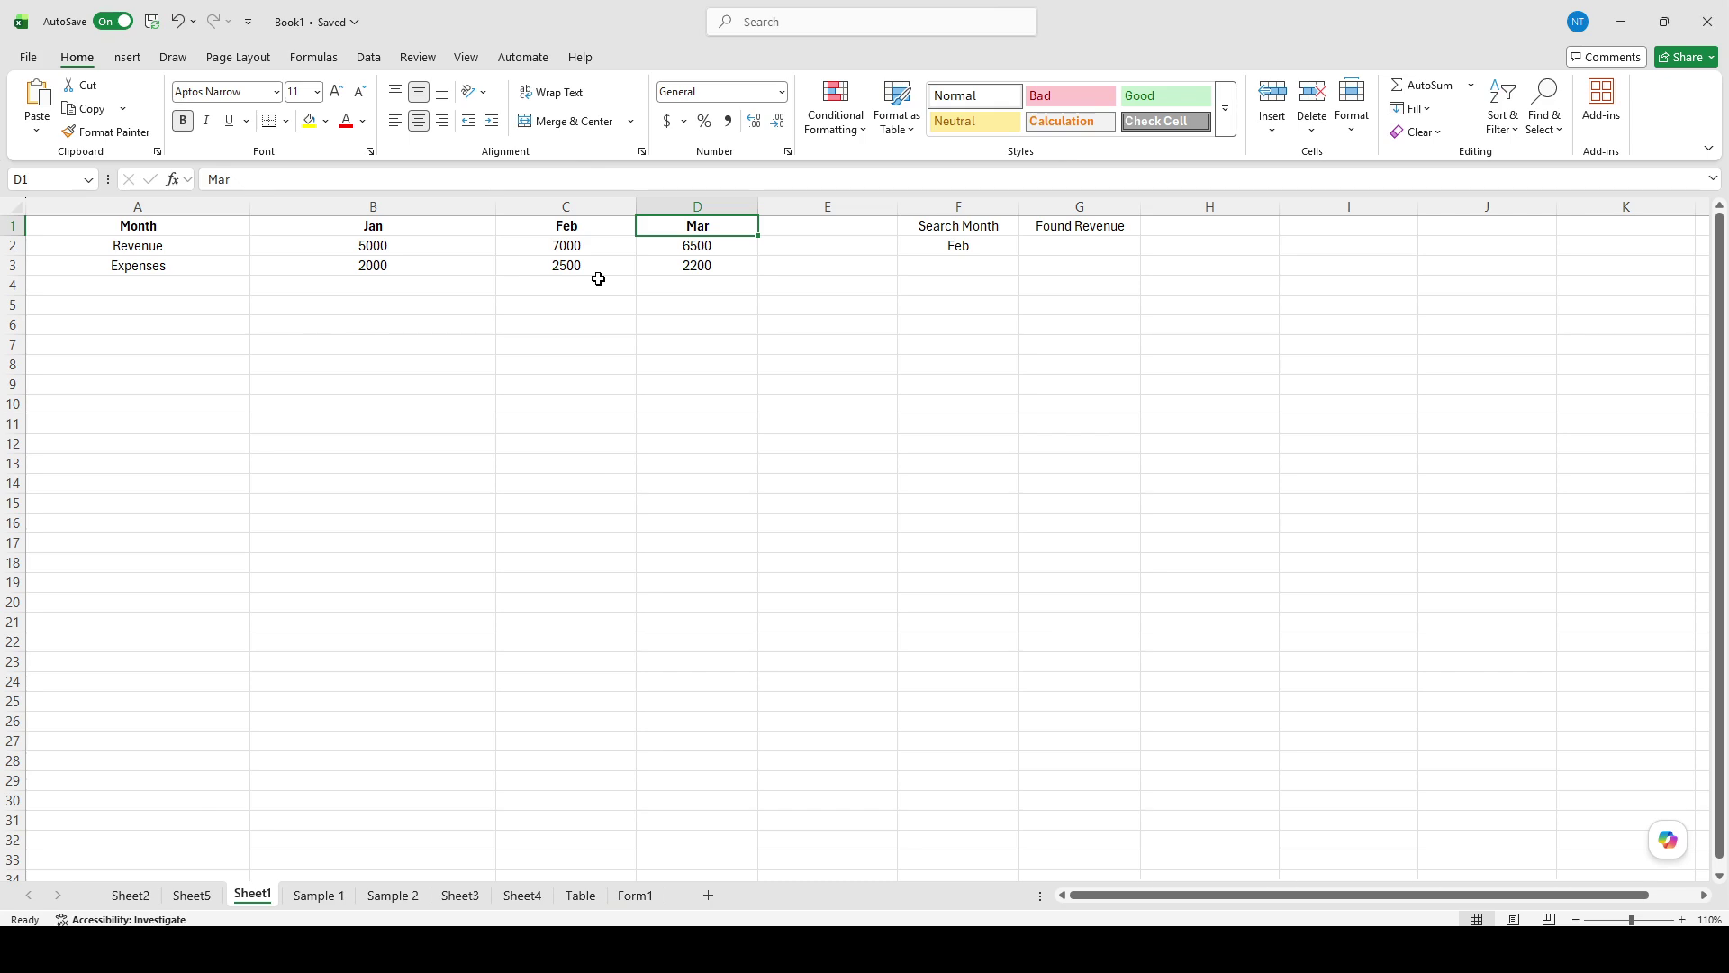
Examine the monthly revenue and expense figures for Jan, Feb and Mar in rows 2 and 3.
click(863, 248)
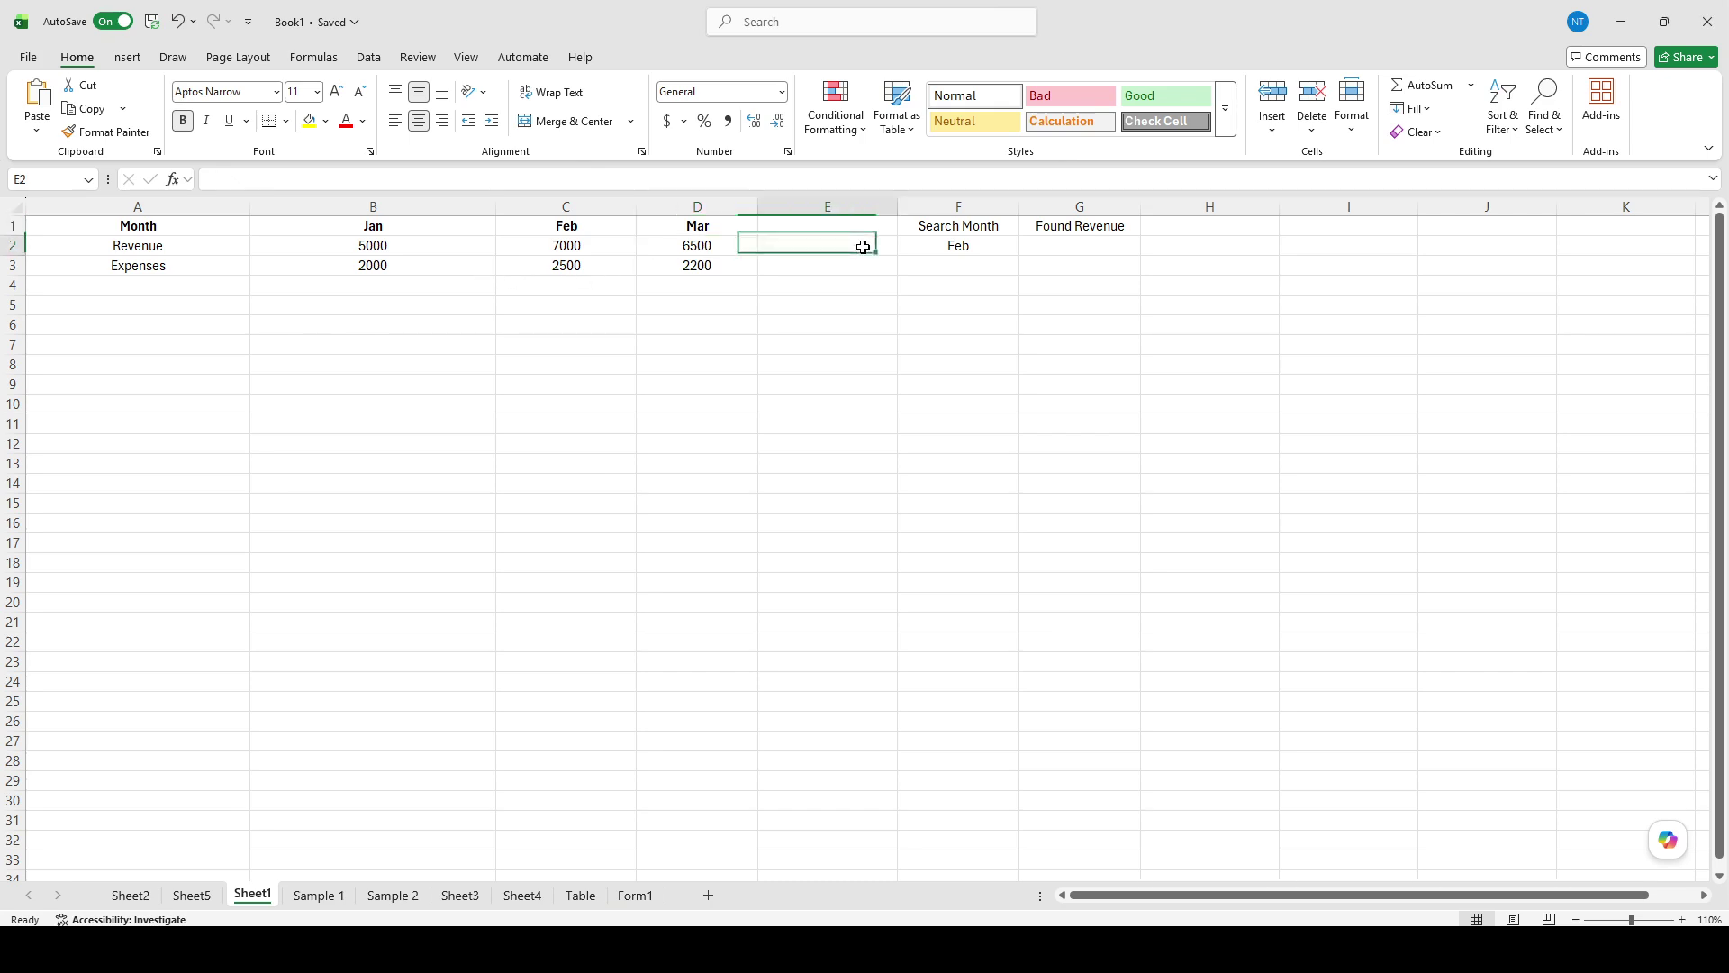
click(401, 247)
click(546, 246)
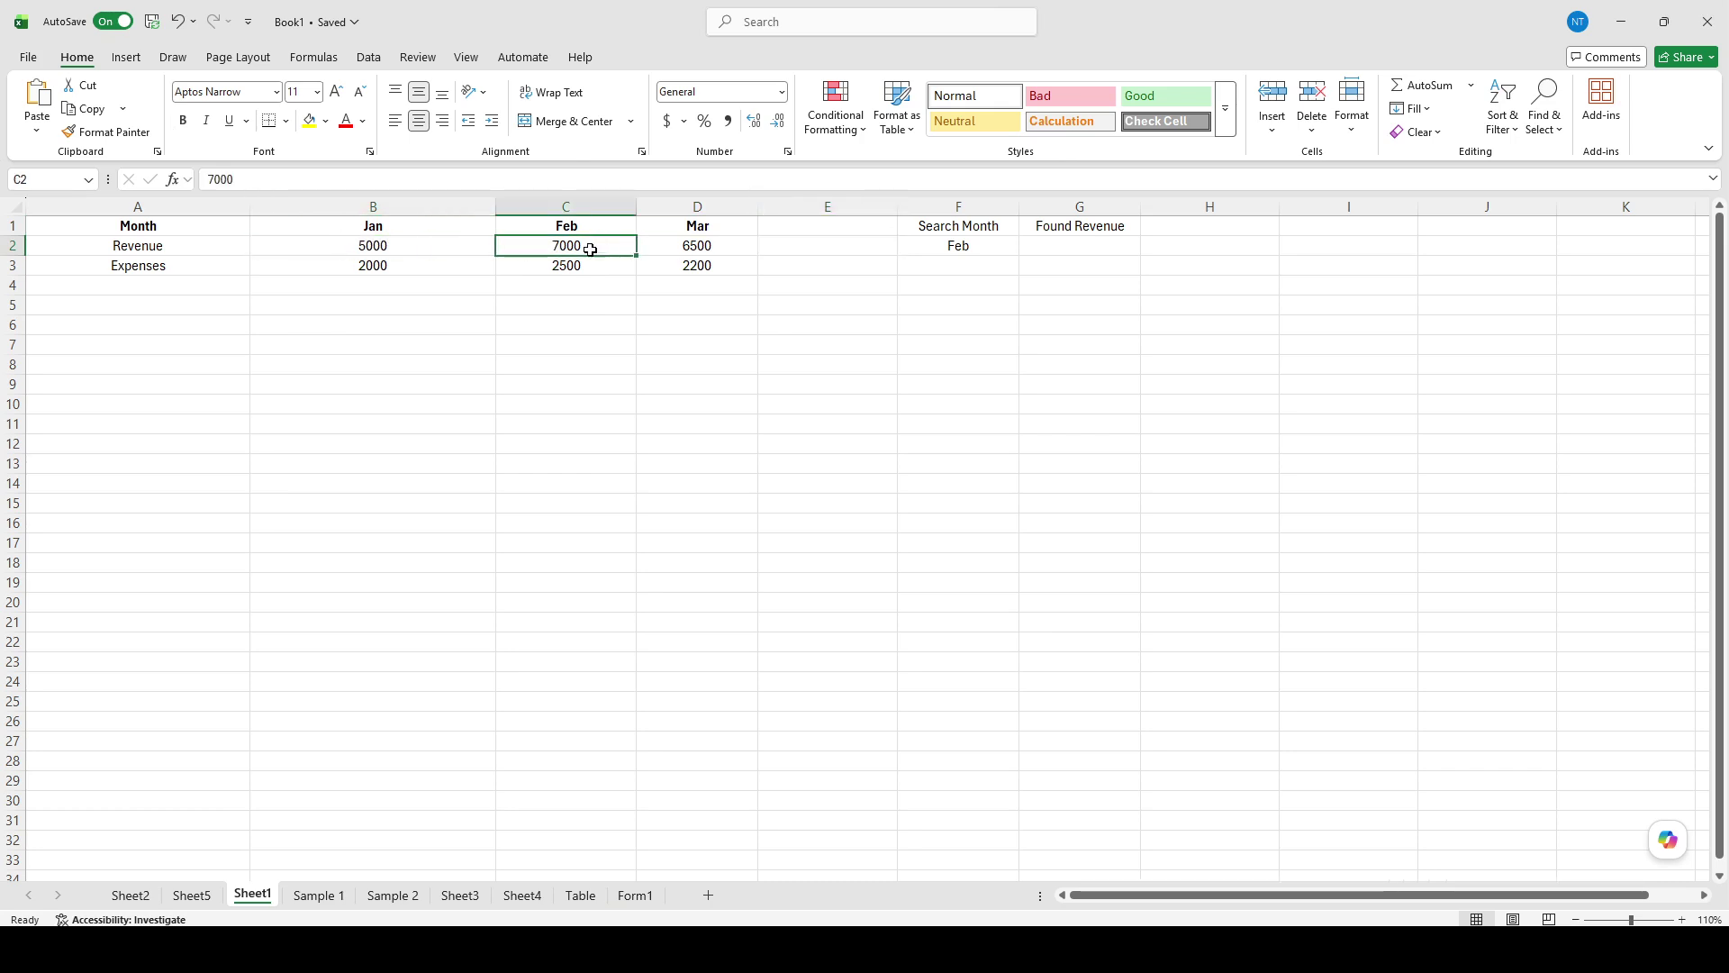
click(688, 250)
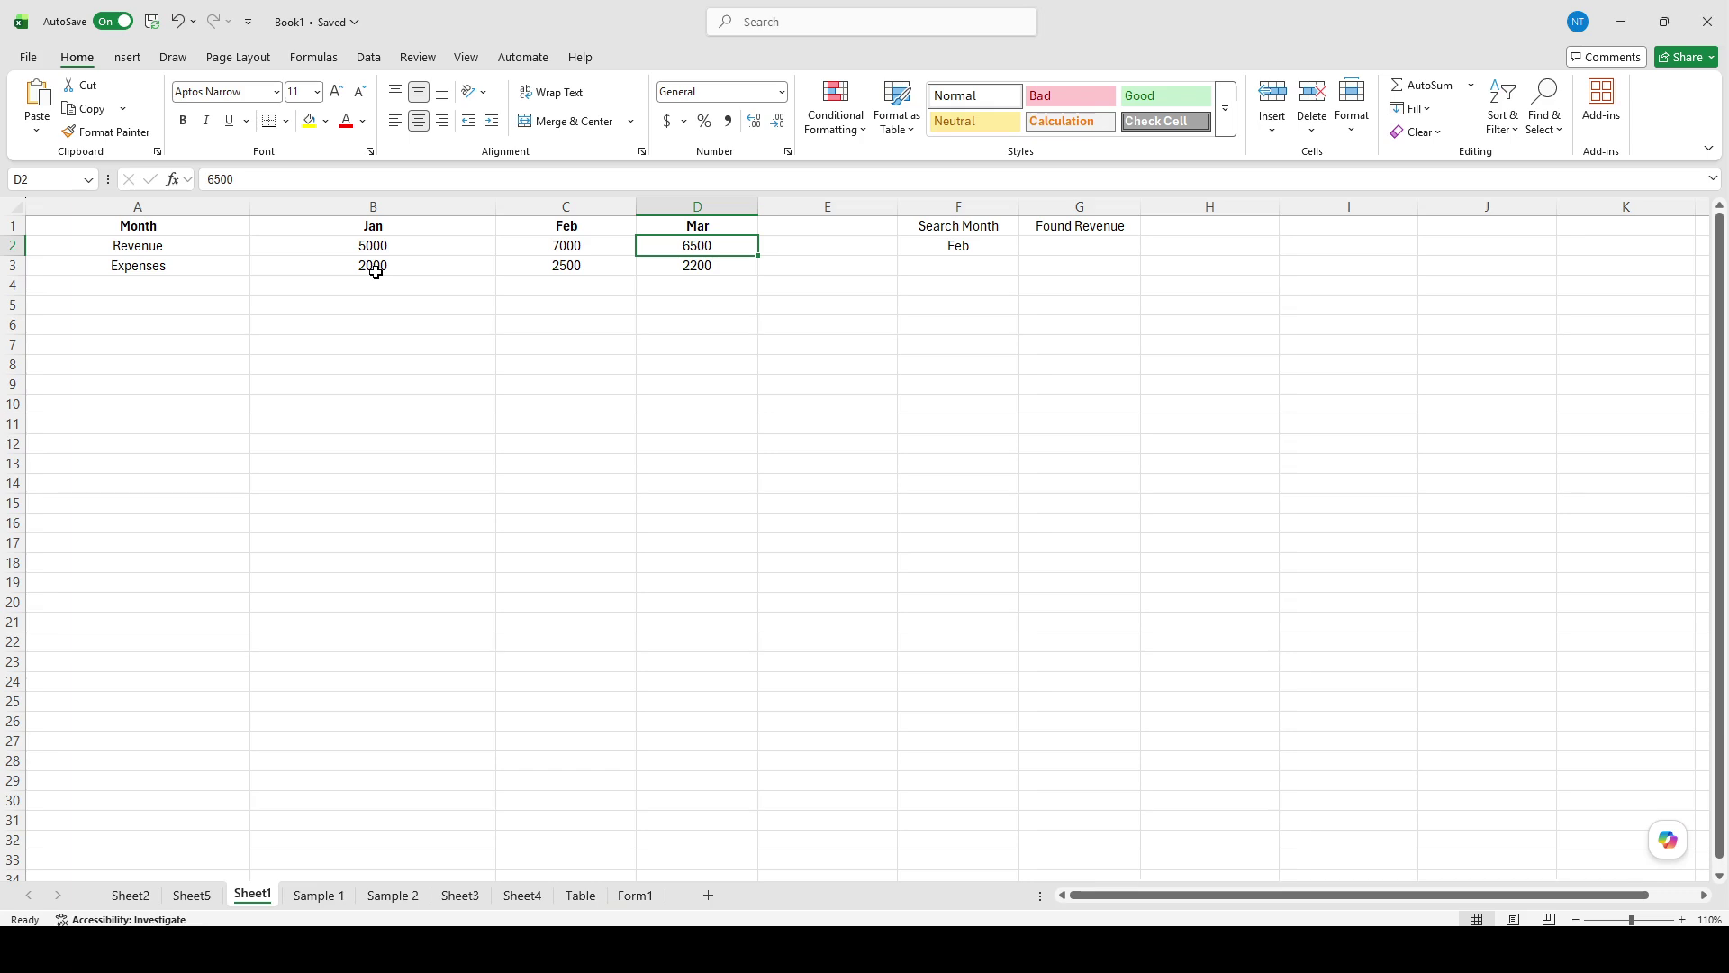
drag(355, 265, 692, 262)
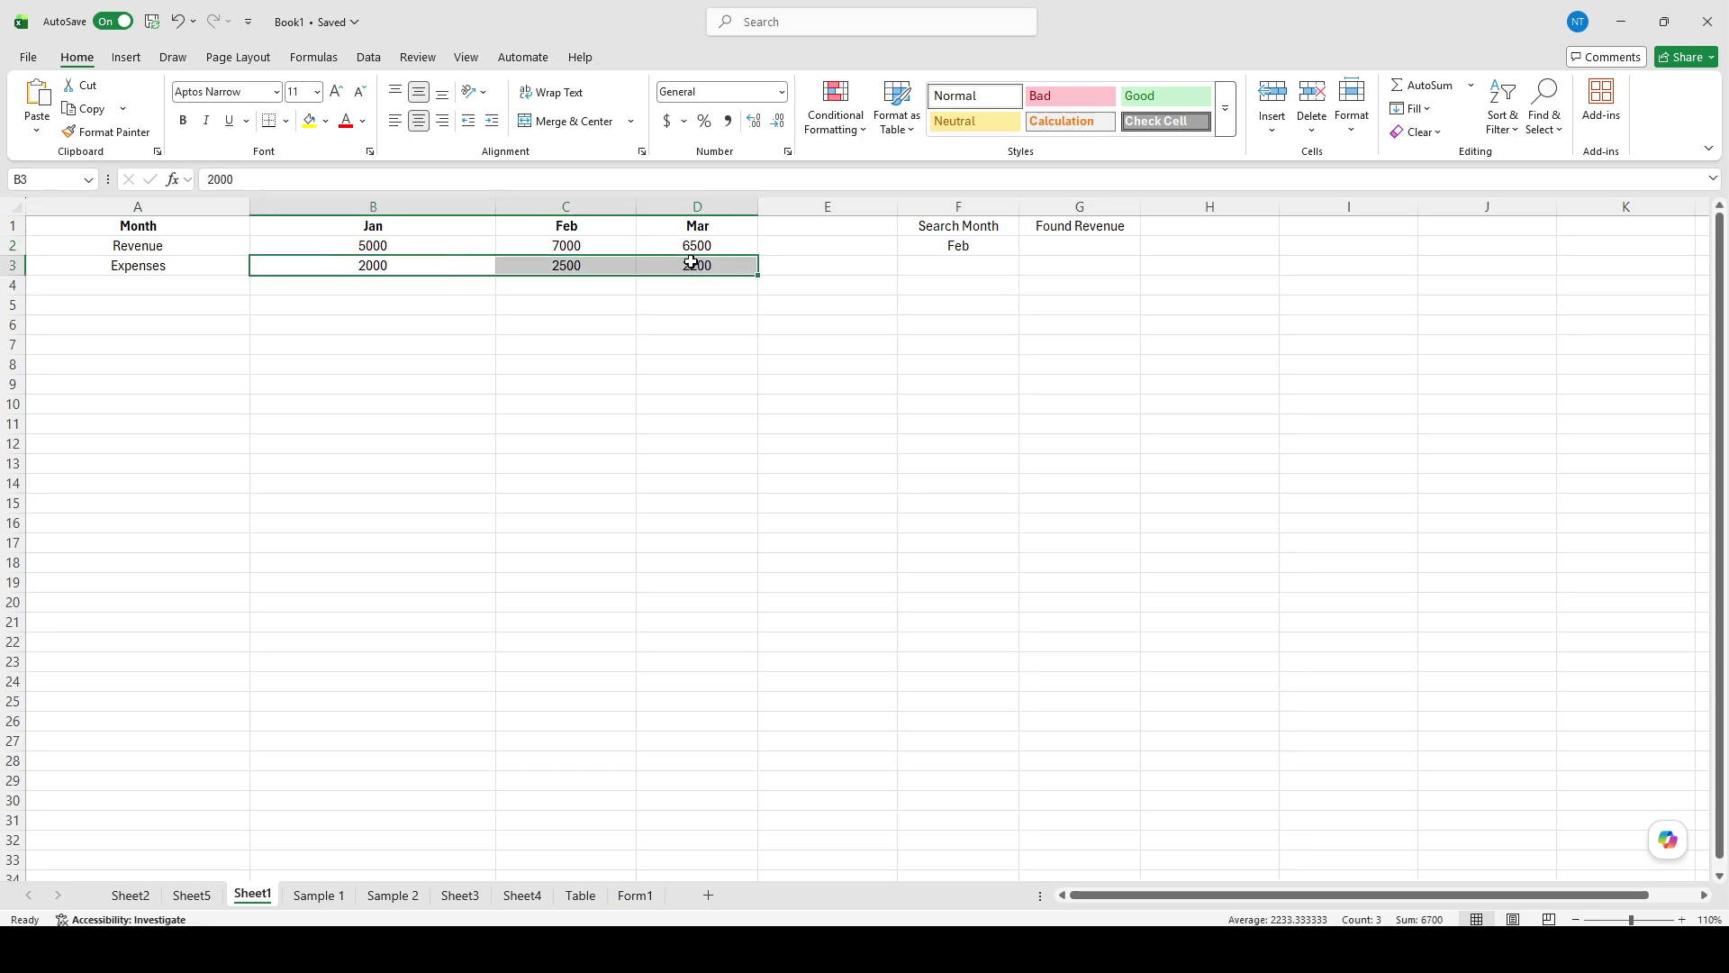
click(354, 263)
click(568, 266)
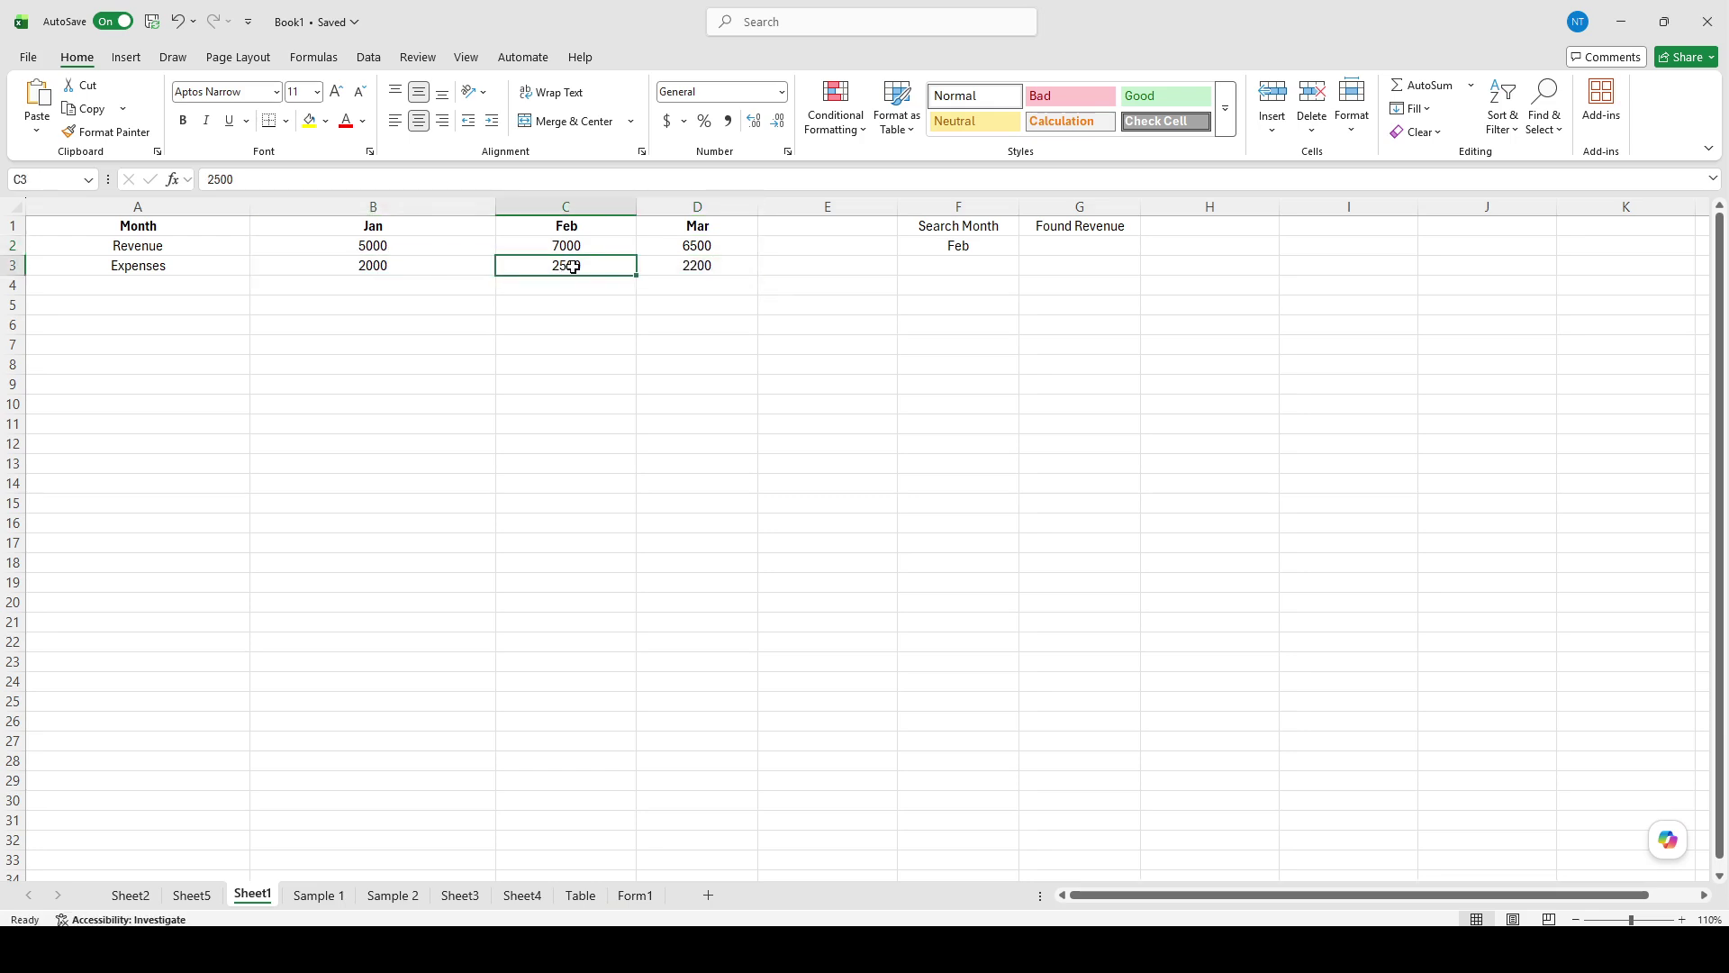
click(684, 267)
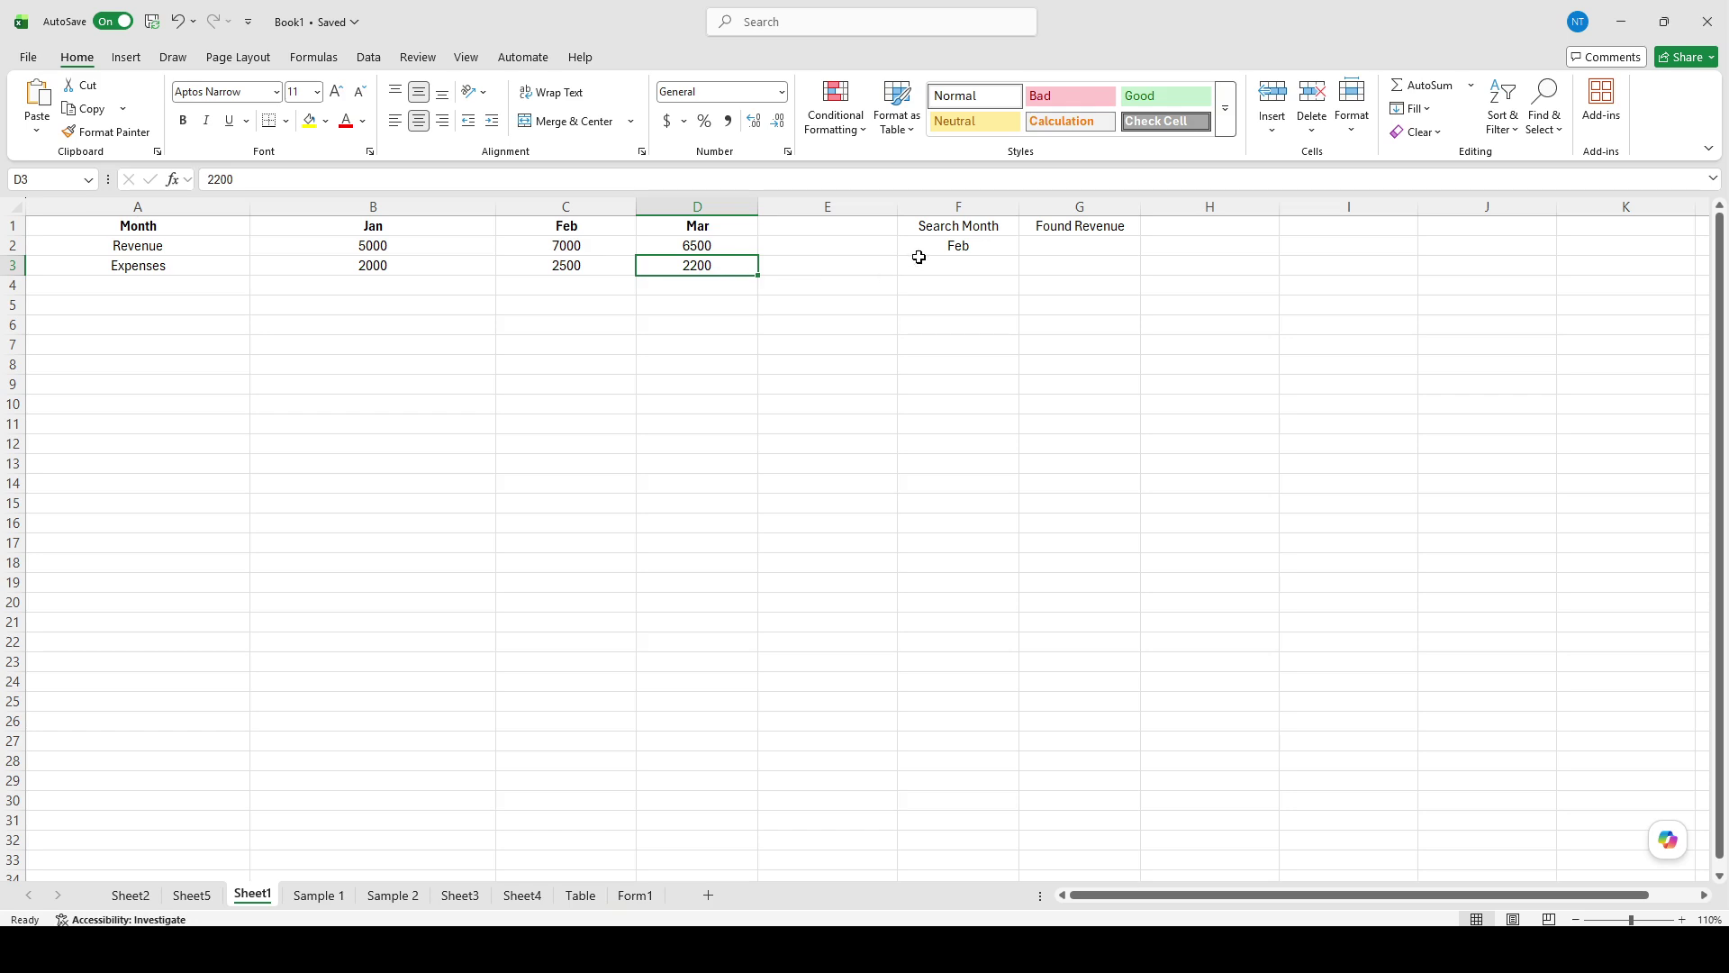
Make the Search Month and Found Revenue headers in F1 and G1 bold.
click(930, 229)
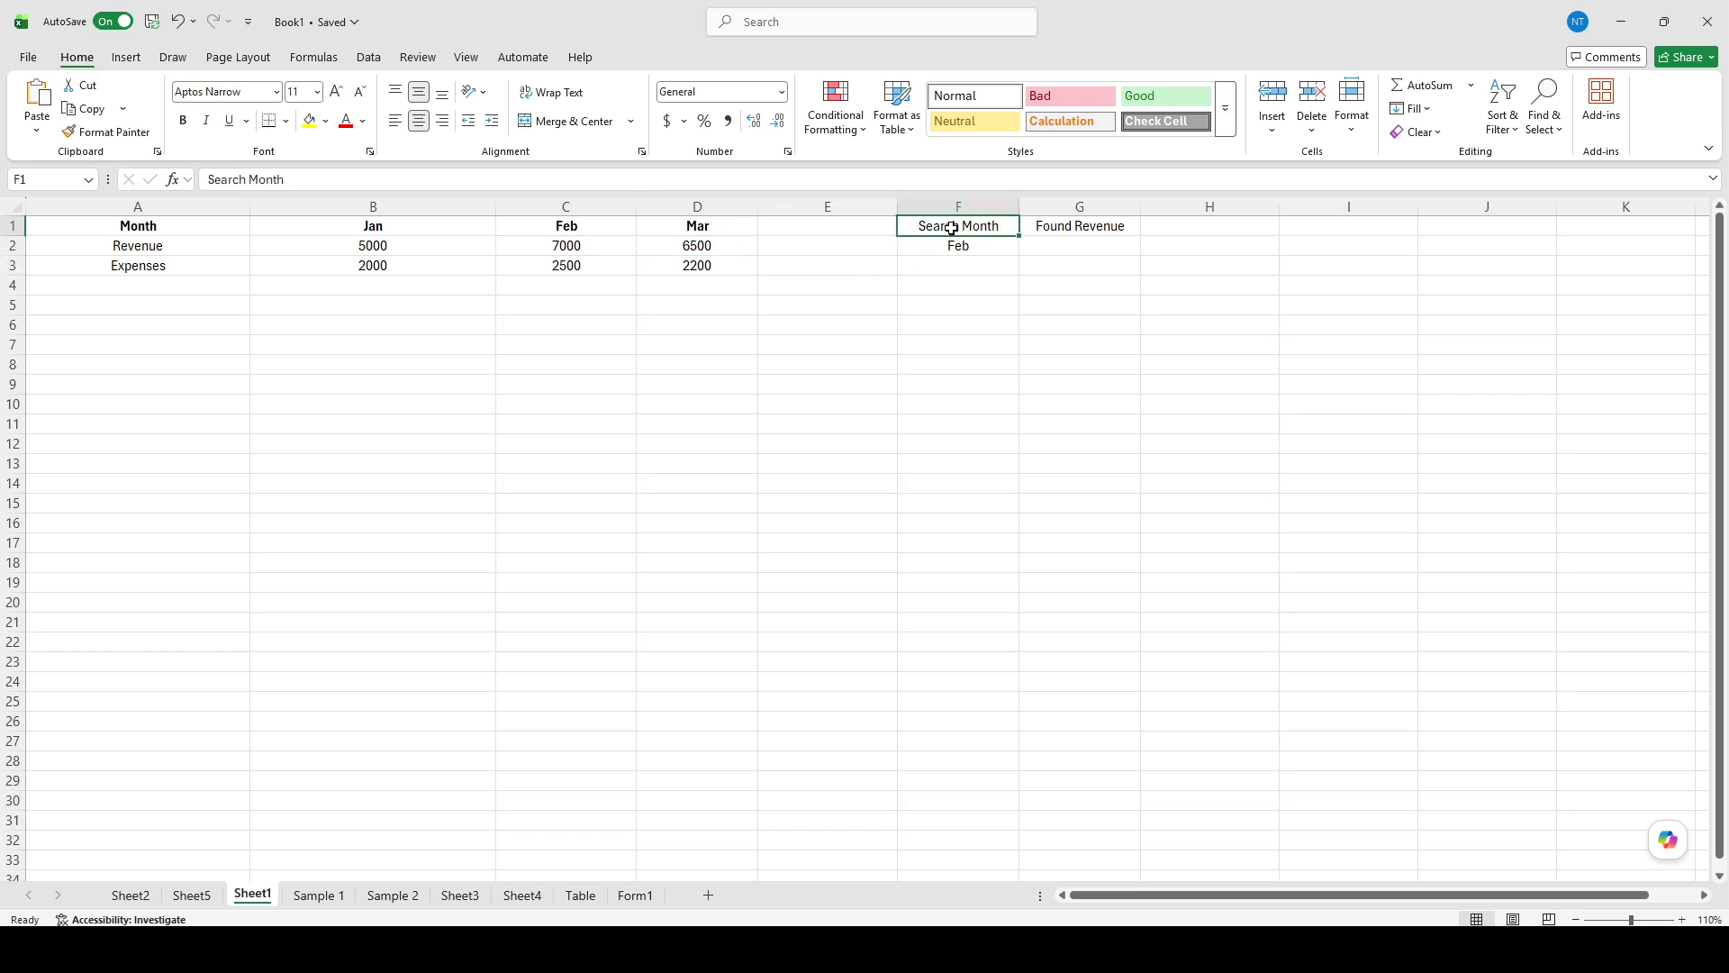
key(ctrl+b)
click(961, 248)
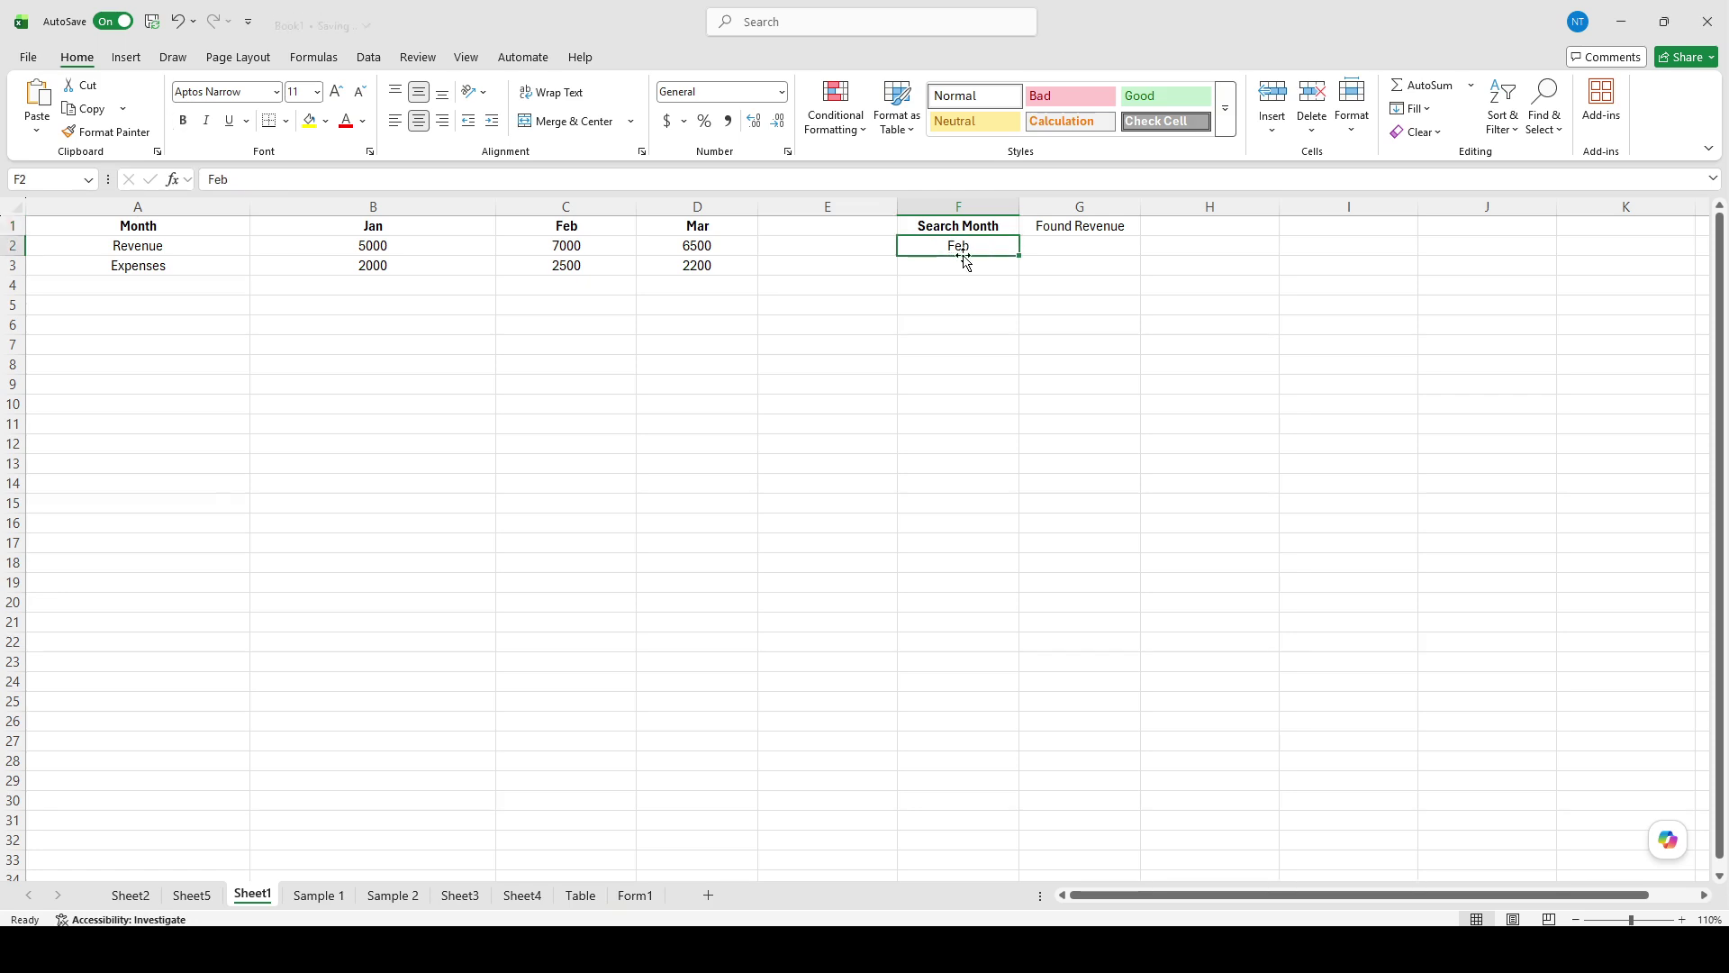
click(1081, 227)
key(ctrl+b)
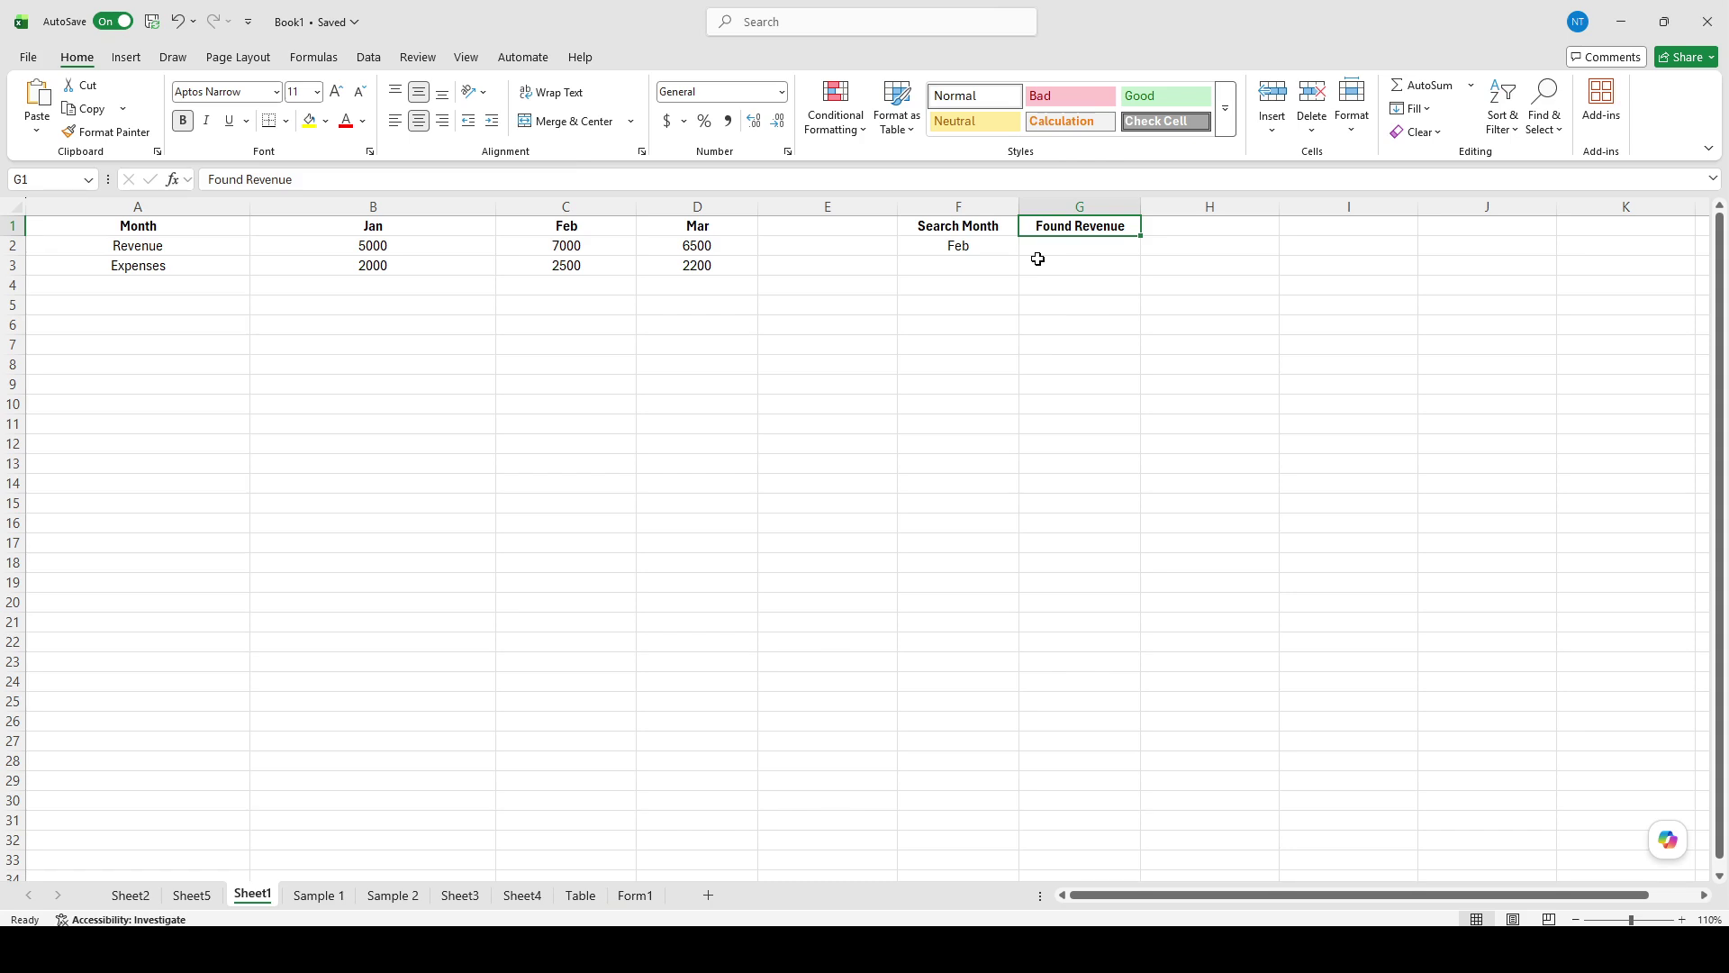
Enter the formula =HLOOKUP(F2,B1:D3,2,FALSE) in G2 to look up the searched month's revenue.
click(1067, 242)
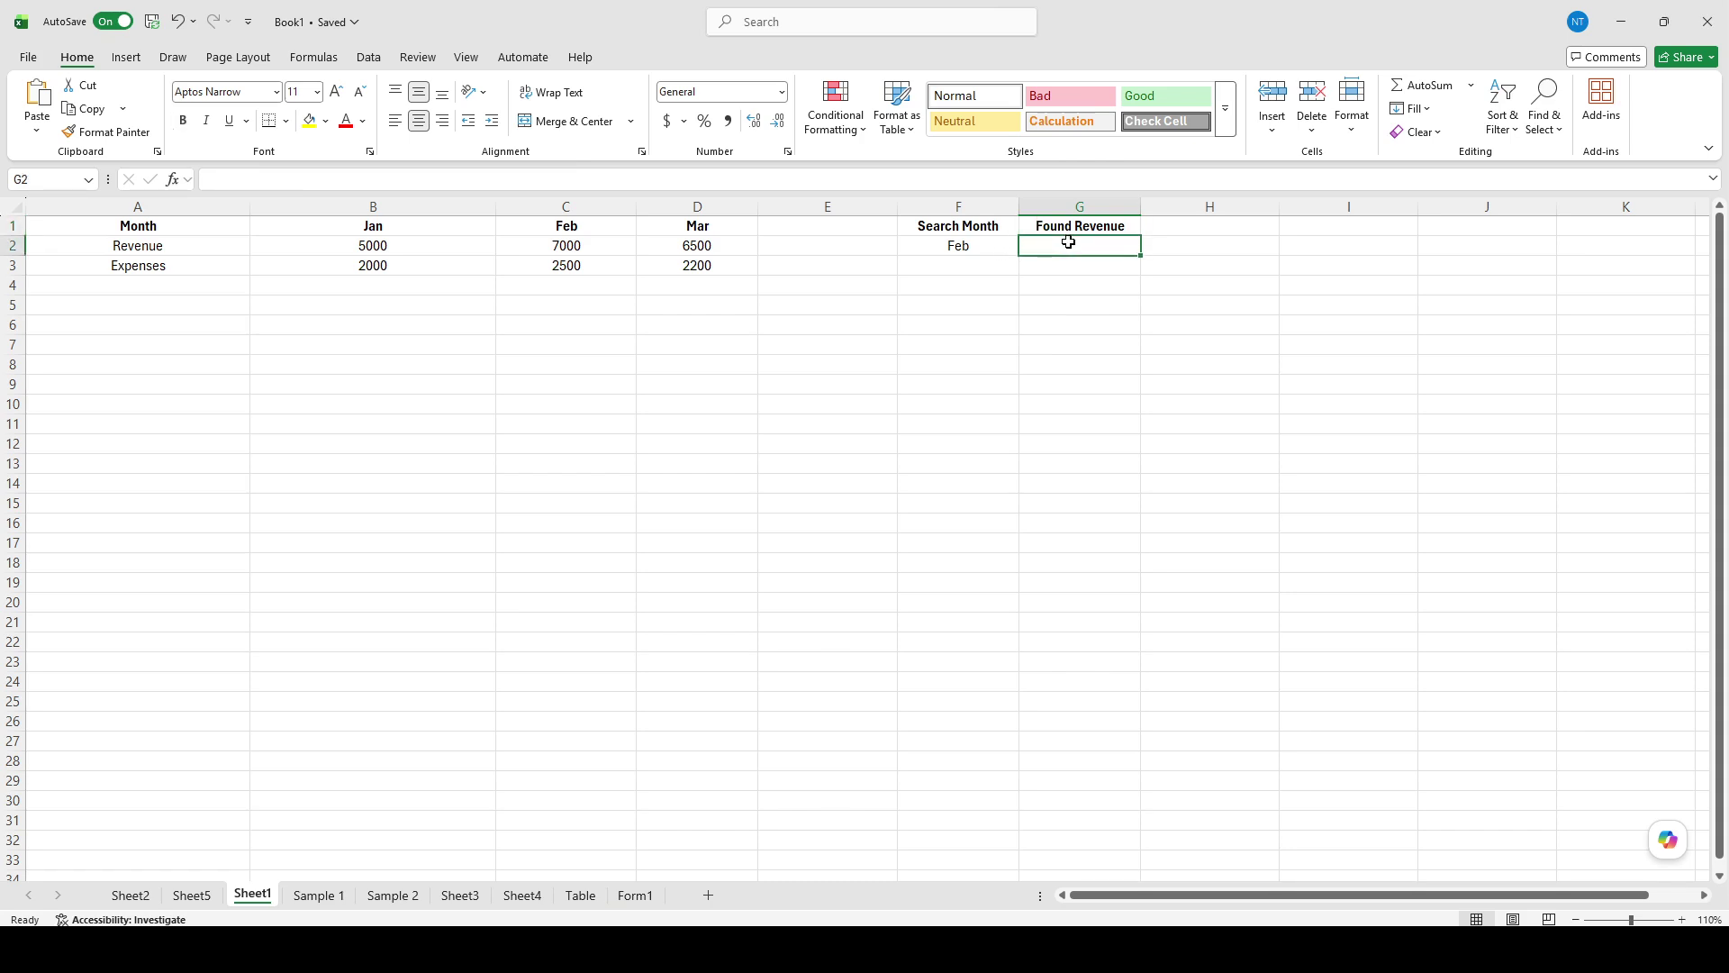
click(574, 183)
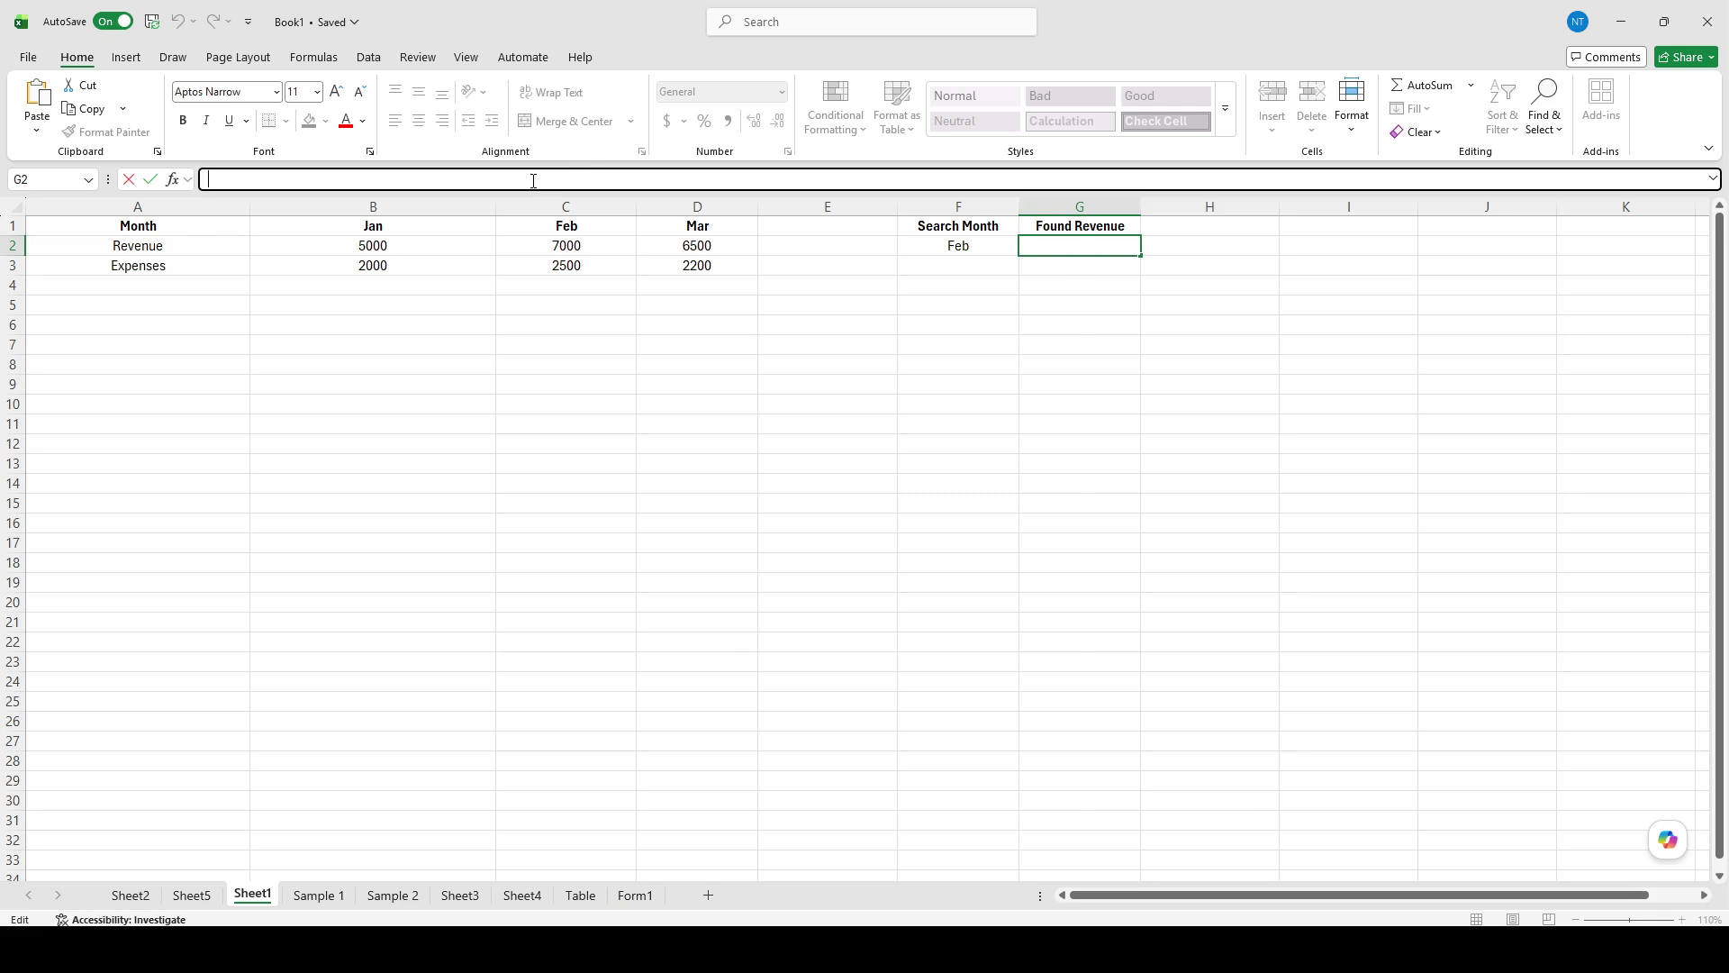
text(=HLOOKUP(F2,B1:D3,2,FALSE))
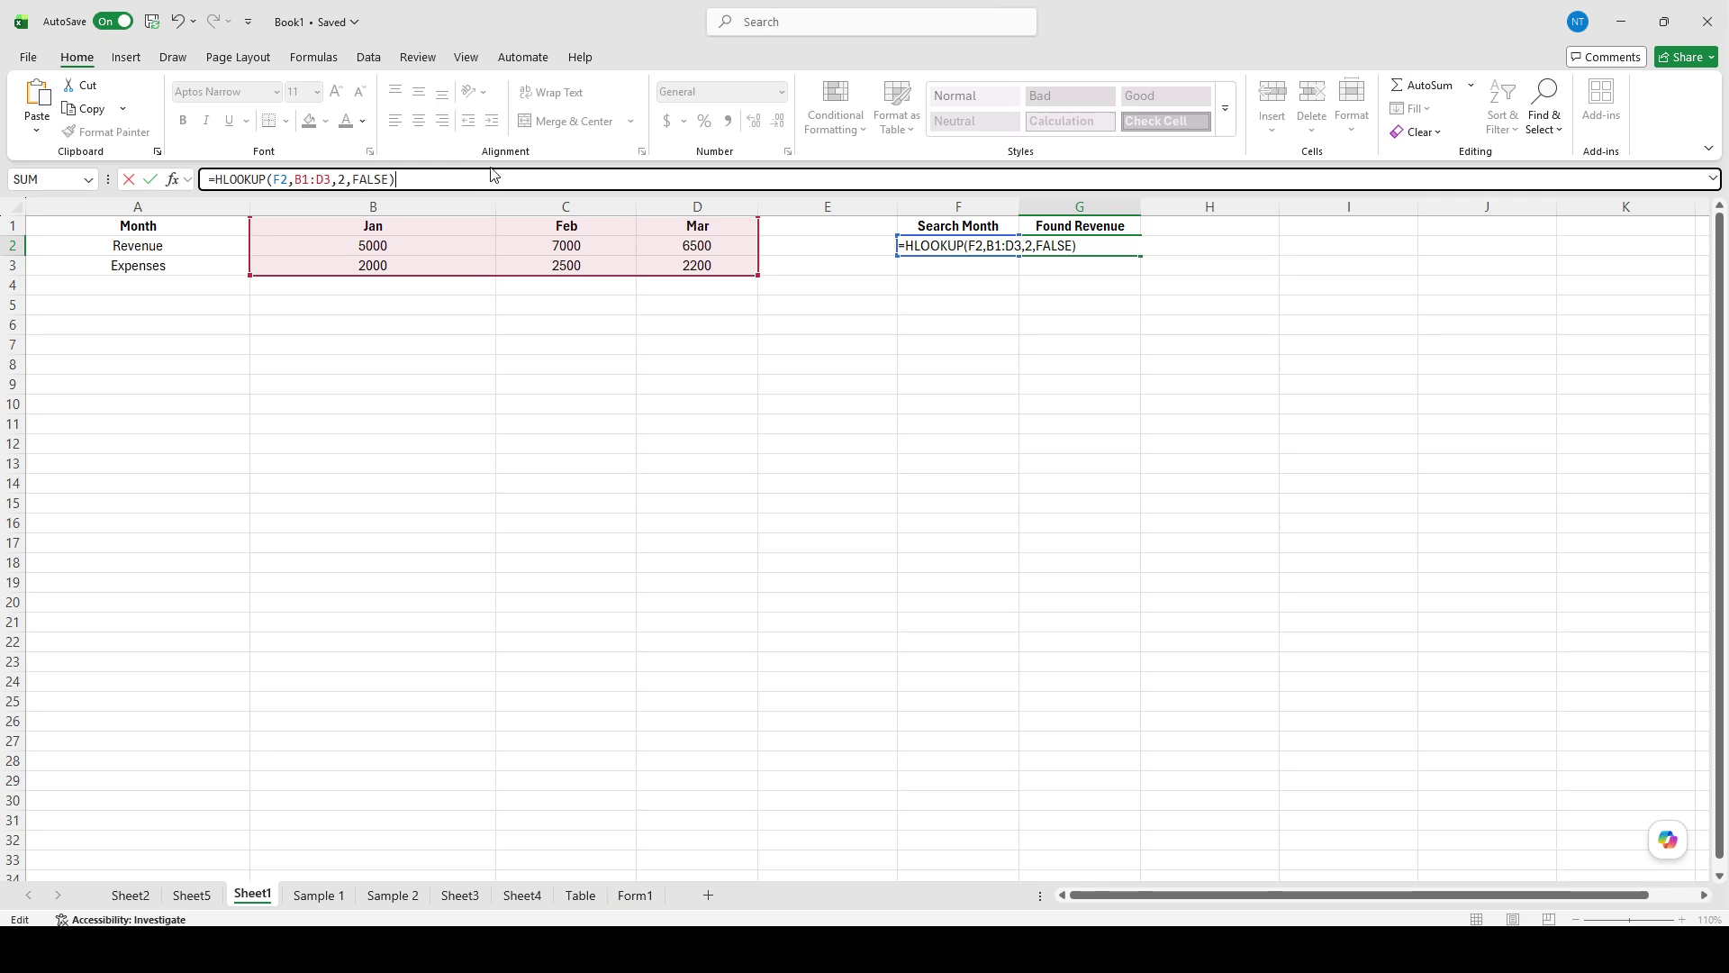
key(Return)
click(1074, 248)
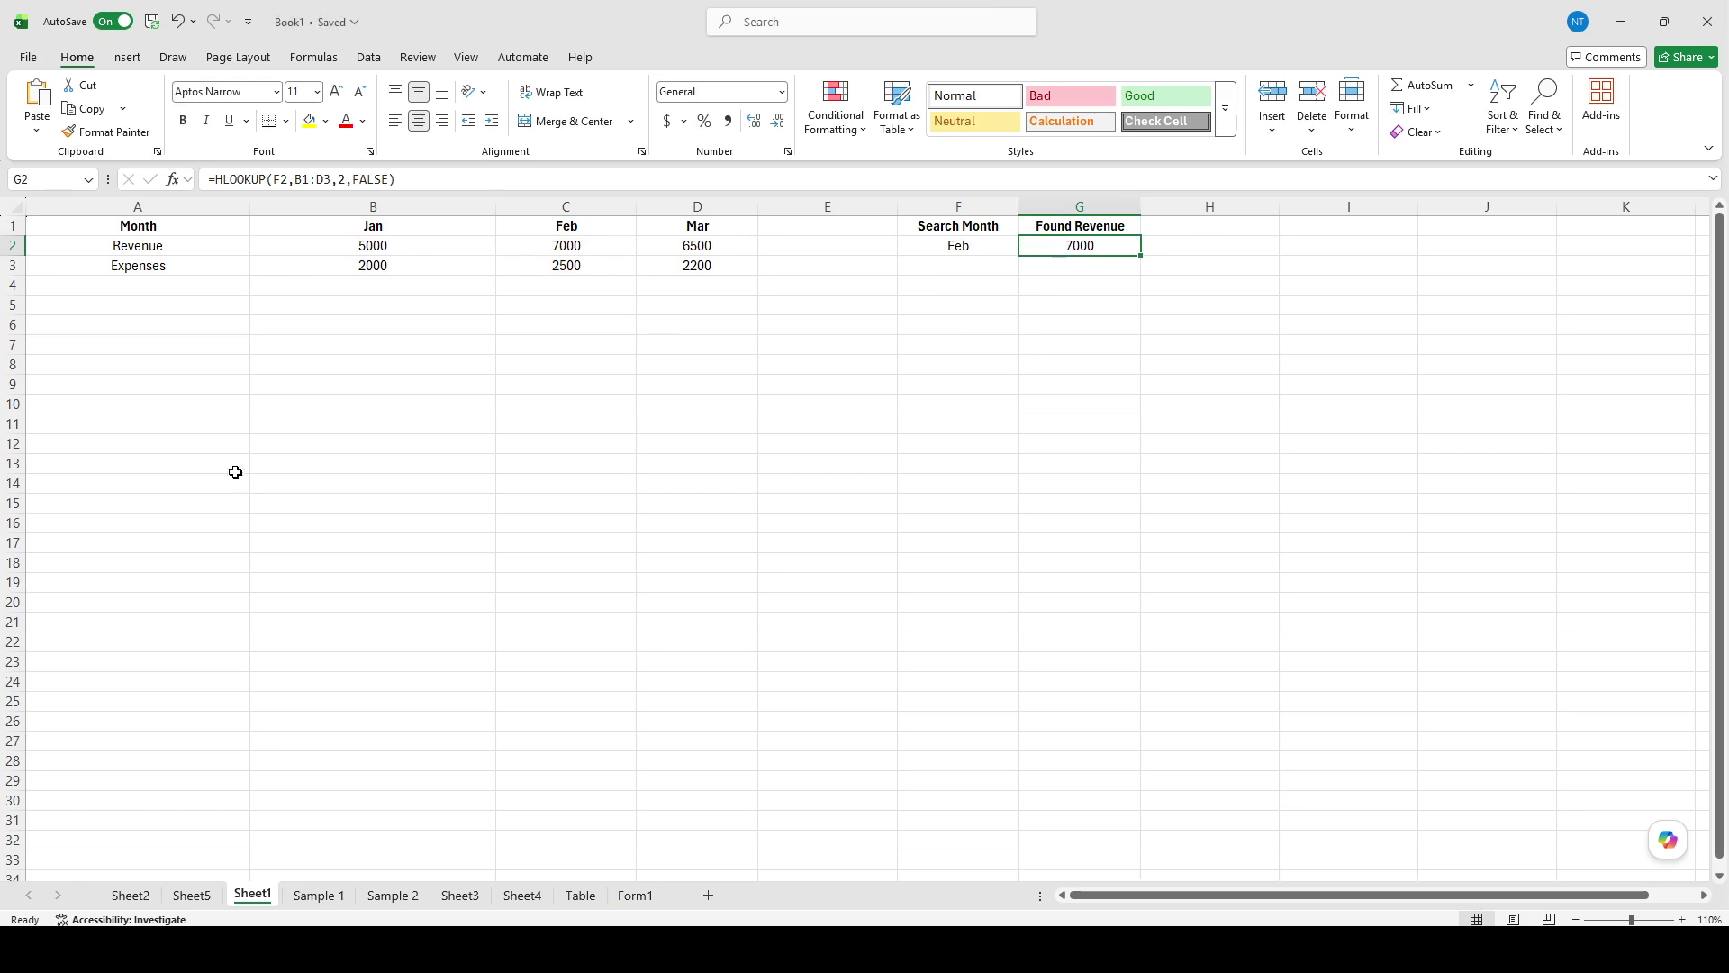